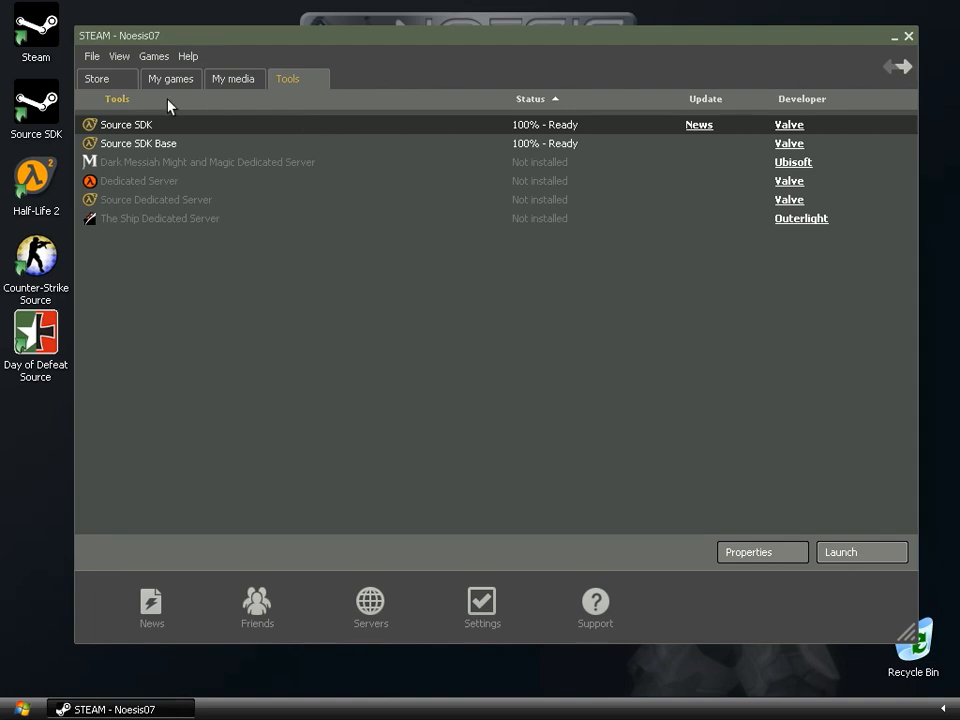
# Open Source SDK from Steam, choose Counter-Strike: Source as the current game, and launch the Hammer Editor.
pyautogui.doubleClick(125, 131)
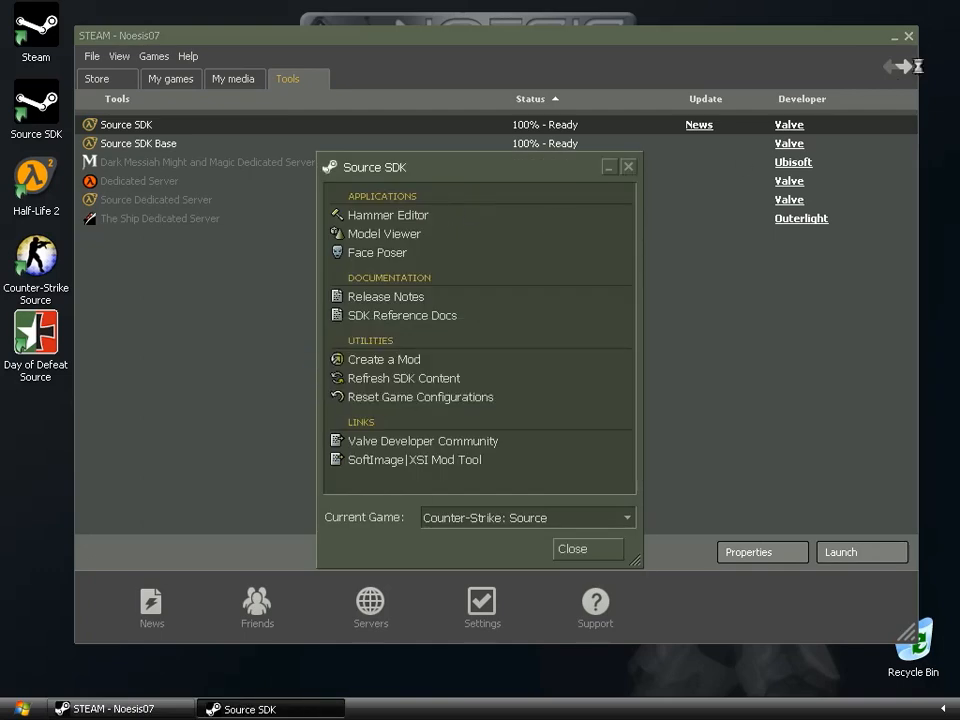
pyautogui.click(909, 37)
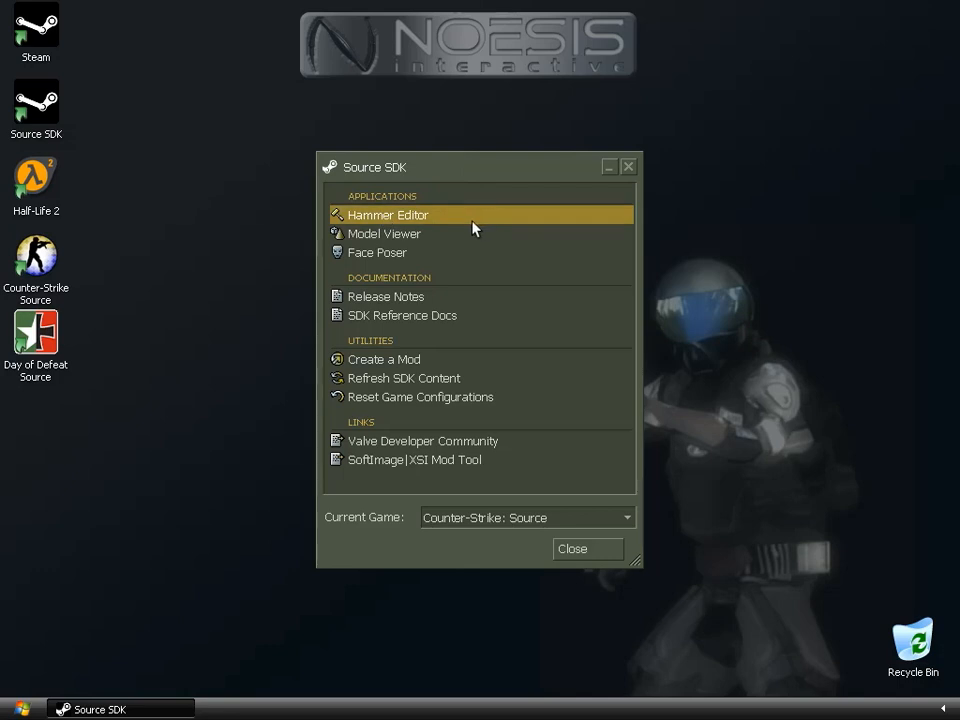
pyautogui.click(470, 519)
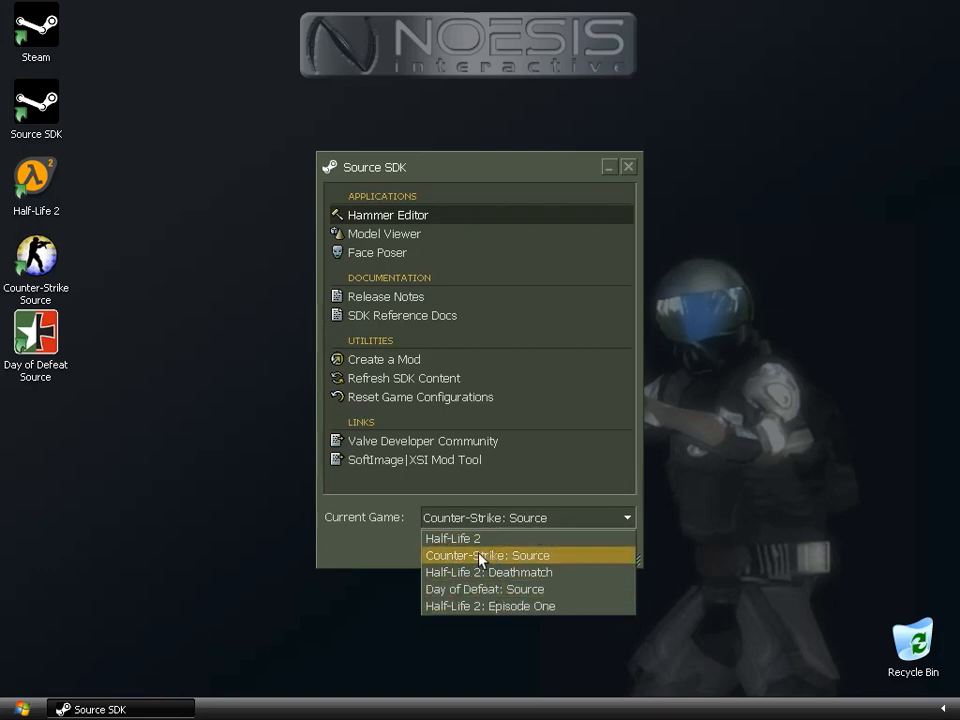
pyautogui.click(527, 556)
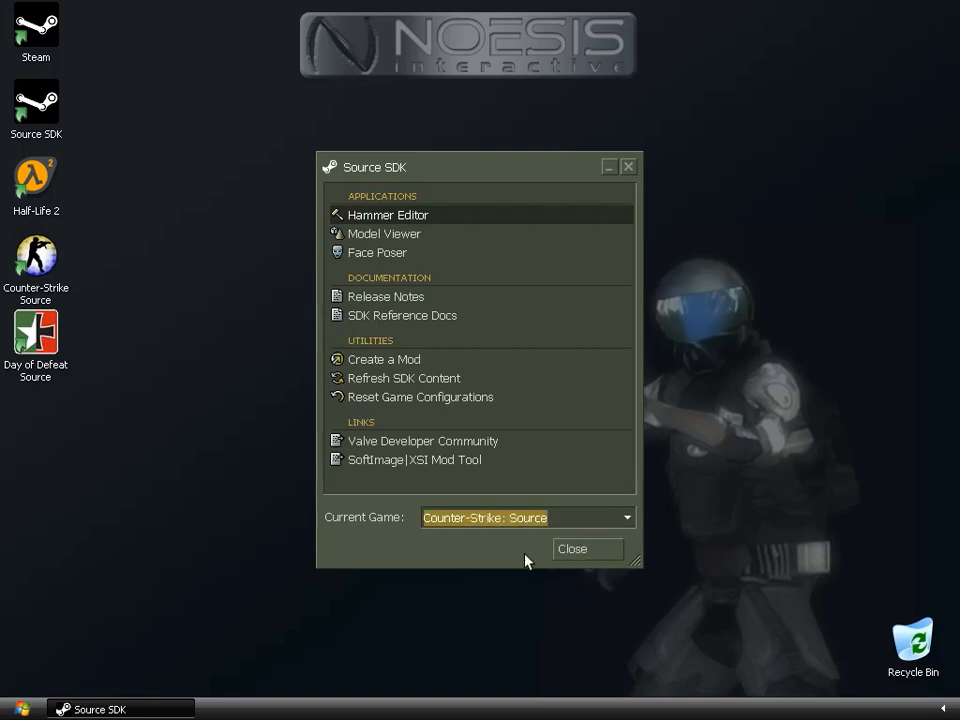
pyautogui.doubleClick(409, 217)
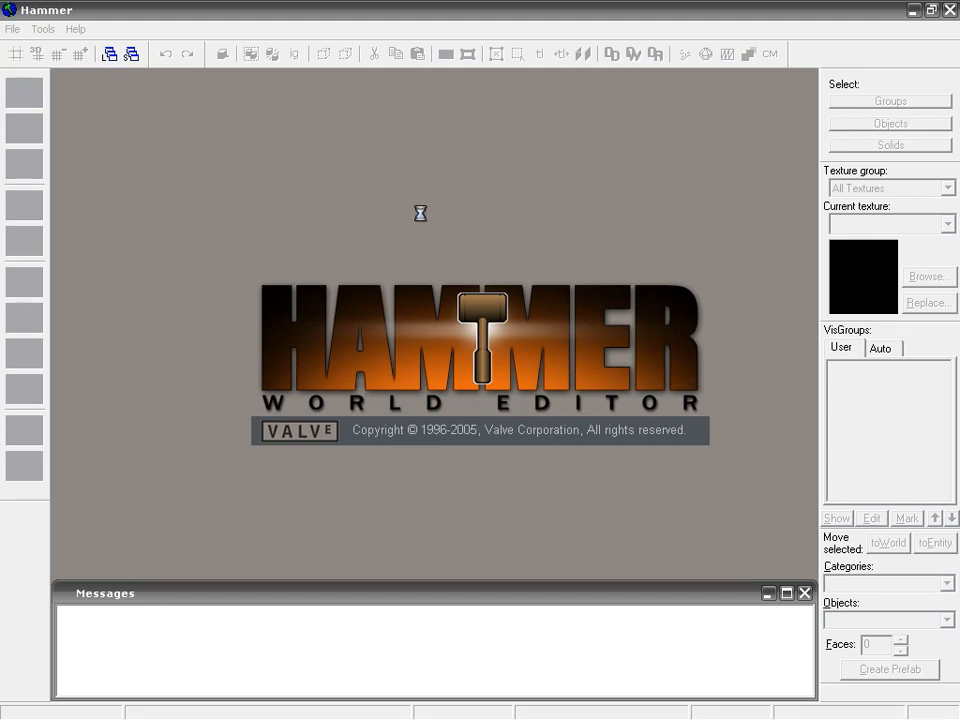
# Create a new map and adjust the dividers between its four viewports.
pyautogui.click(12, 29)
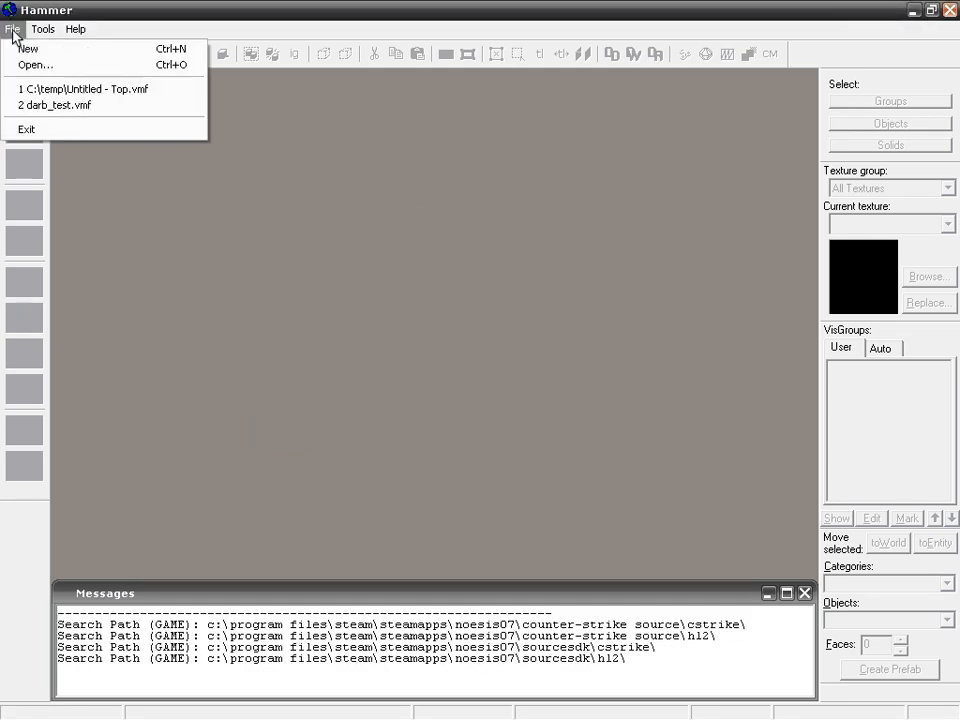
pyautogui.click(27, 48)
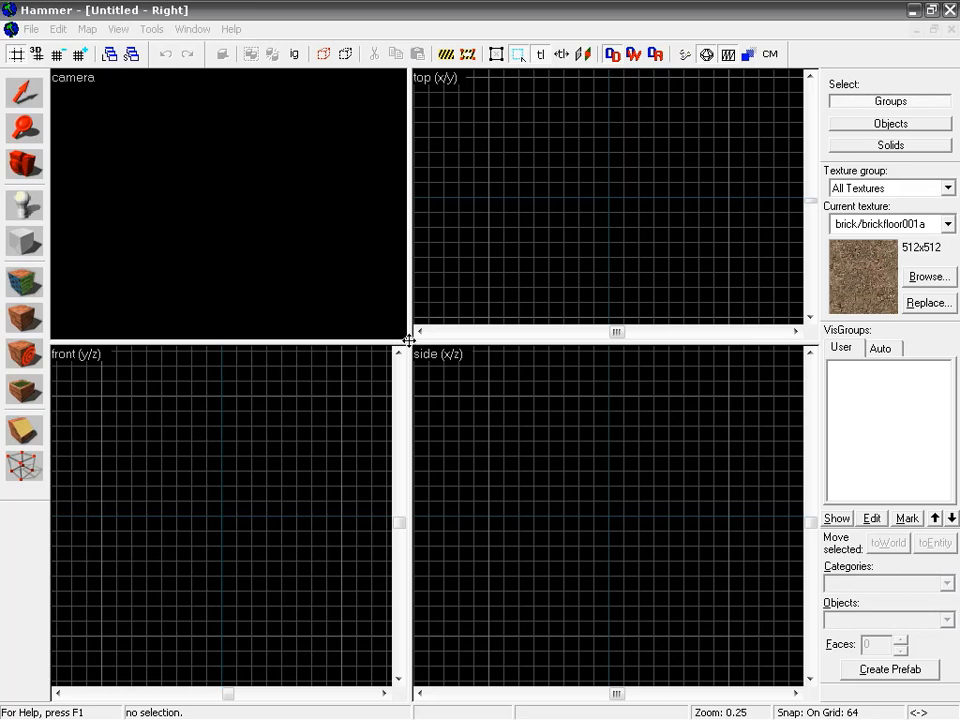
pyautogui.moveTo(409, 245); pyautogui.dragTo(238, 250)
pyautogui.moveTo(238, 350); pyautogui.dragTo(294, 450)
pyautogui.moveTo(235, 455); pyautogui.dragTo(409, 351)
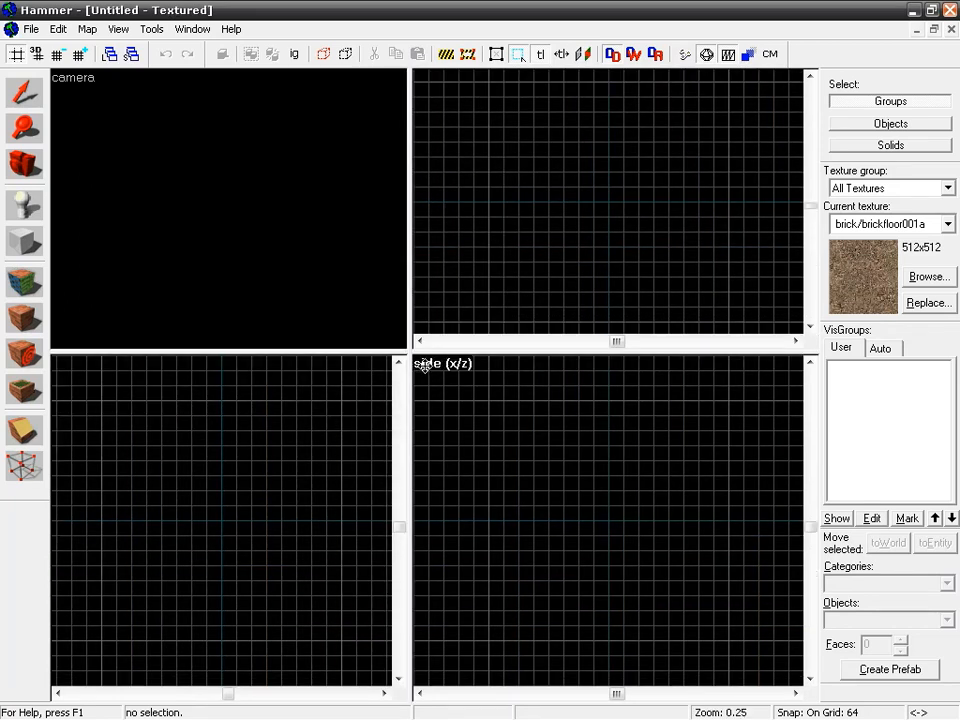
# Choose 2D Side (x/z) as the view type for the side viewport.
pyautogui.click(435, 365)
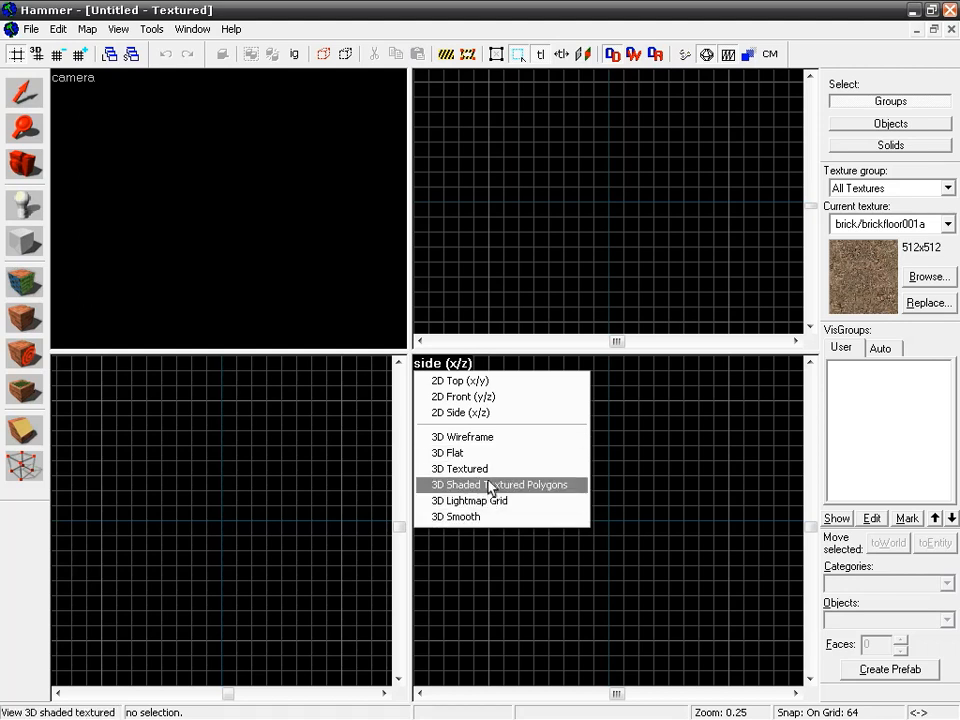
pyautogui.click(455, 414)
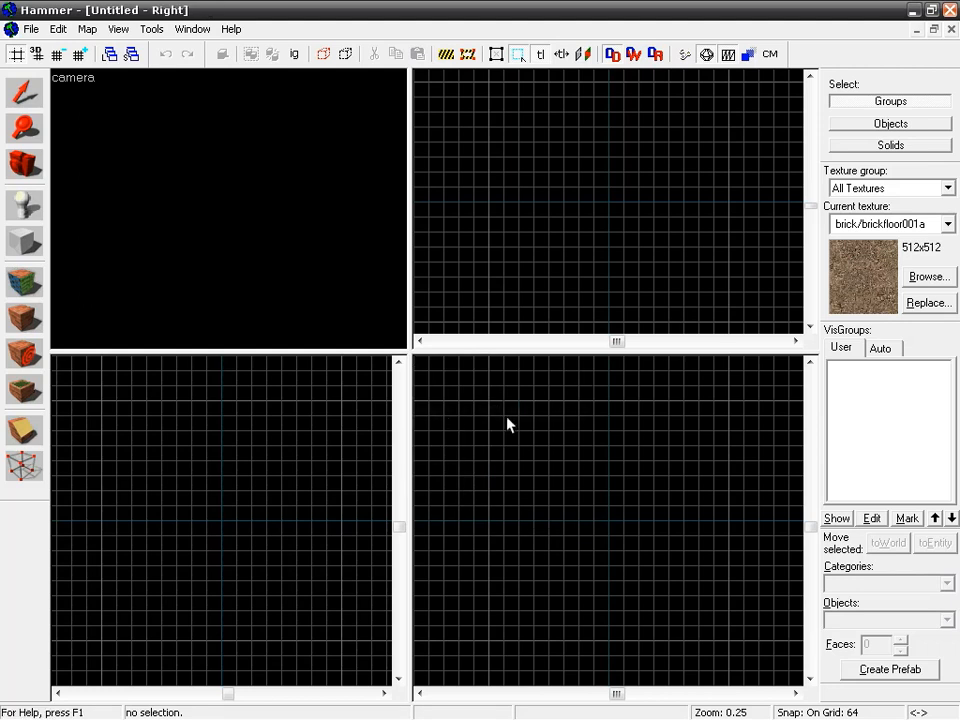
pyautogui.click(368, 206)
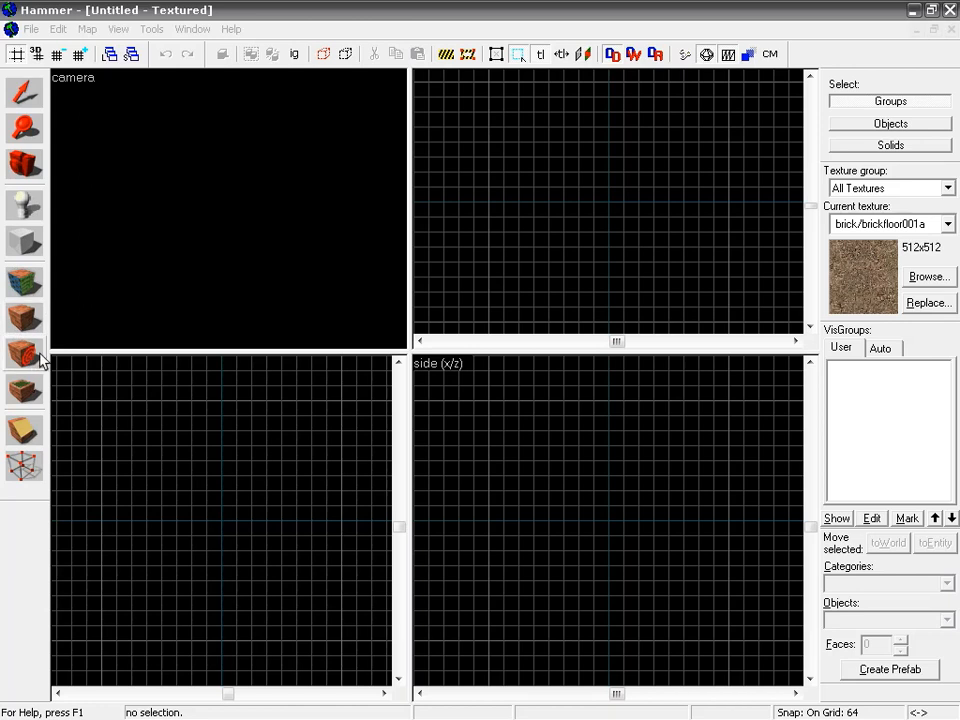
pyautogui.click(75, 378)
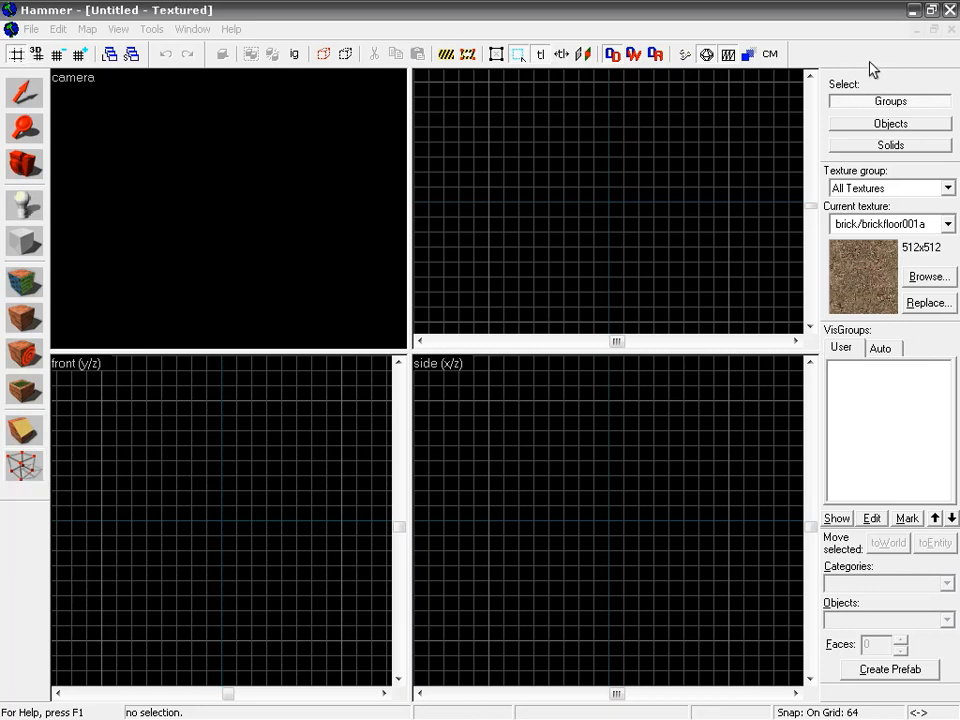
# Set the snap grid size to 32 units.
pyautogui.click(17, 57)
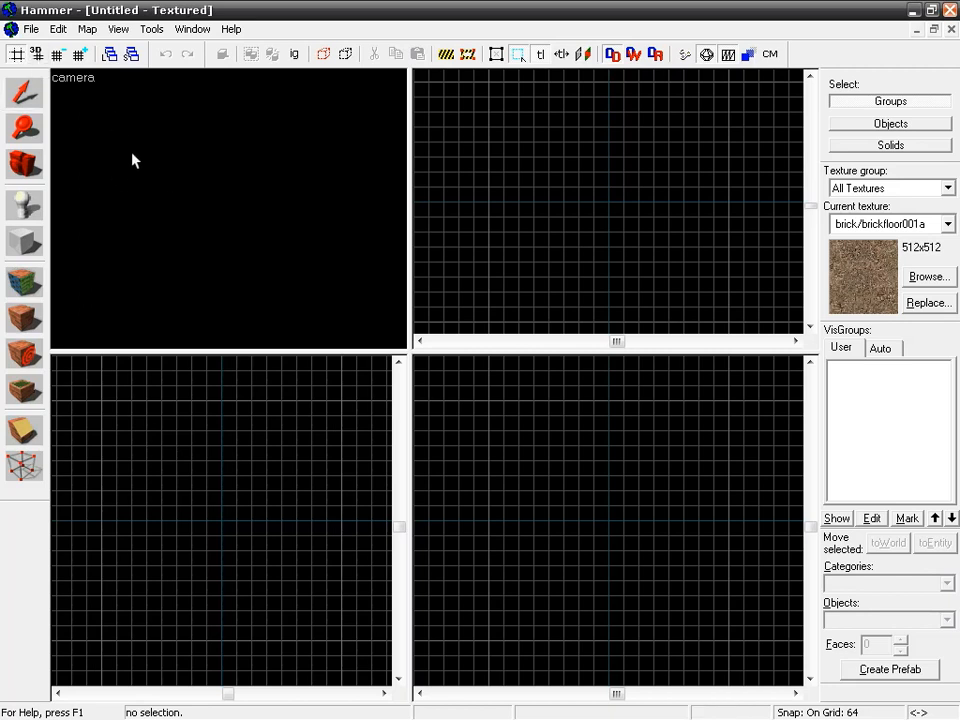
pyautogui.click(78, 54)
pyautogui.click(57, 54)
pyautogui.click(58, 55)
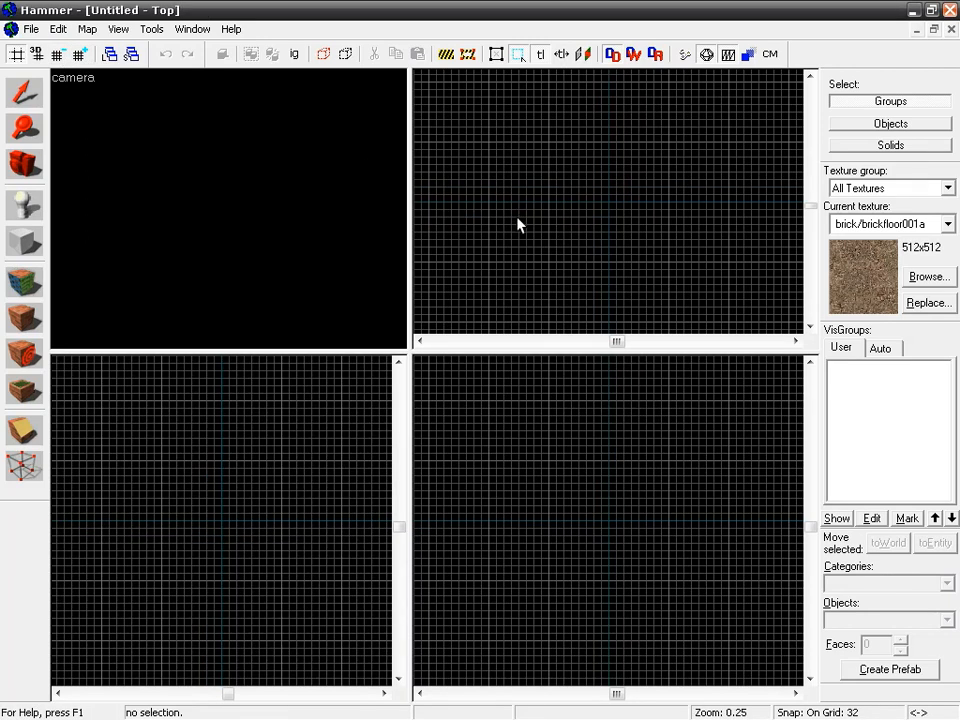
# Enlarge and reduce the grid spacing several times, ending at 32 units.
pyautogui.press(']')
pyautogui.press(']')
pyautogui.press('[')
pyautogui.press('[')
pyautogui.press(']')
pyautogui.press(']')
pyautogui.press('[')
pyautogui.press('[')
pyautogui.press(']')
pyautogui.press('[')
pyautogui.press('[')
pyautogui.press(']')
# Use the Magnify tool to zoom in and out of the top, side and front views.
pyautogui.click(24, 127)
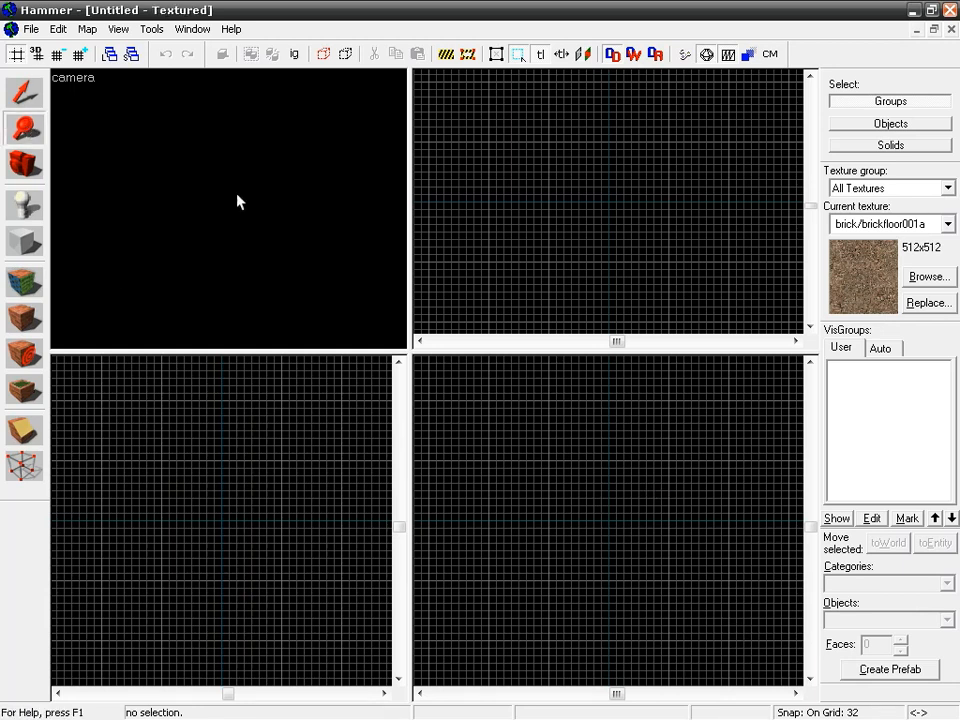
pyautogui.click(602, 207)
pyautogui.click(597, 208)
pyautogui.rightClick(595, 209)
pyautogui.rightClick(596, 210)
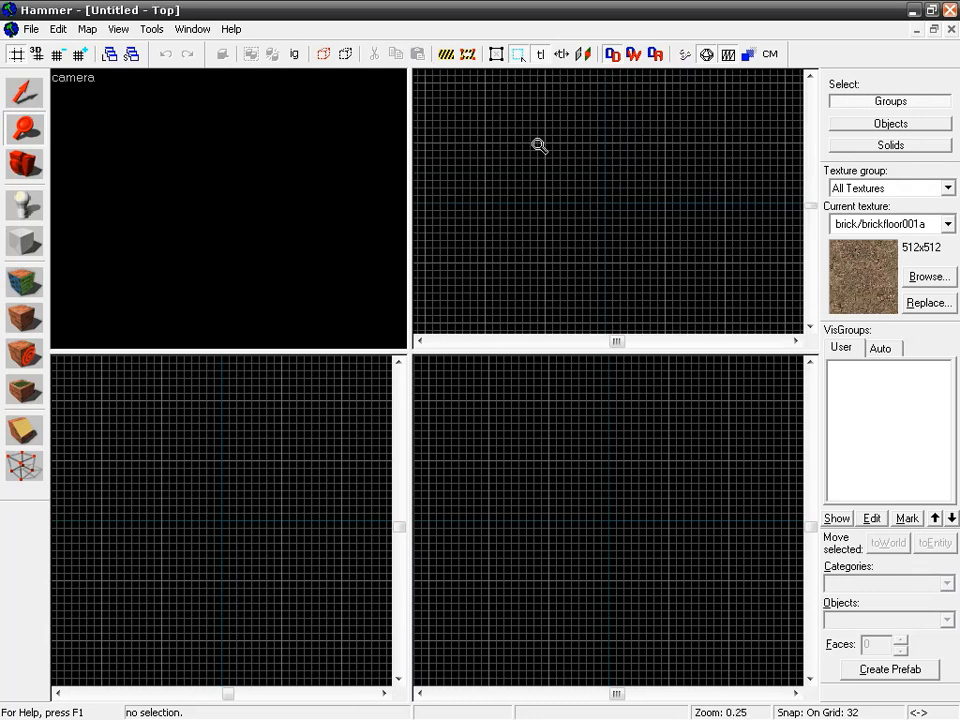
pyautogui.click(584, 464)
pyautogui.rightClick(584, 464)
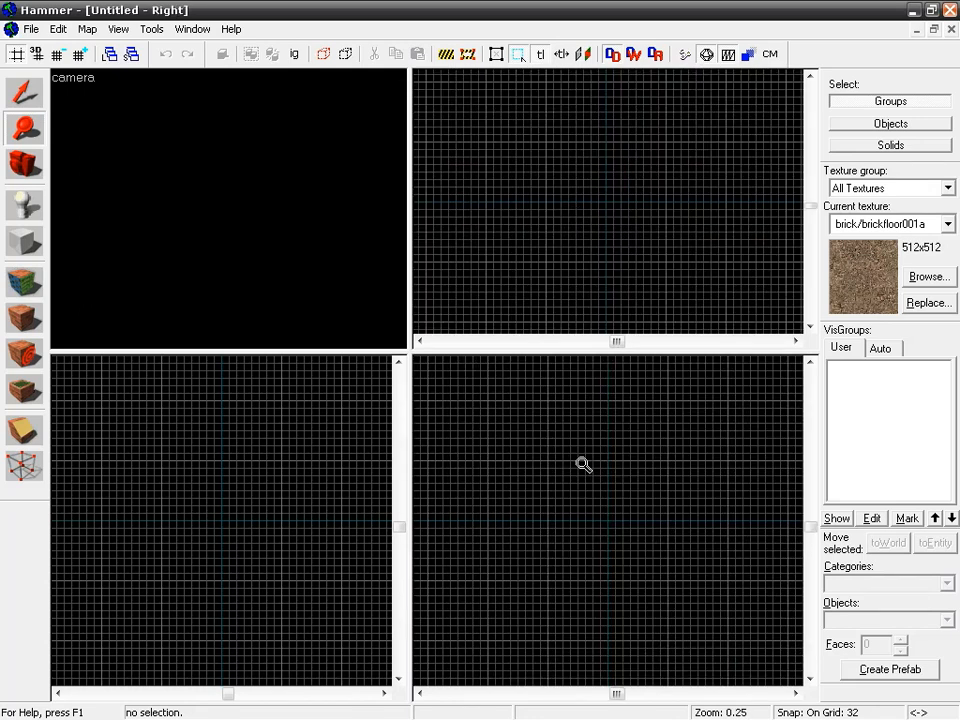
pyautogui.click(328, 461)
pyautogui.rightClick(328, 461)
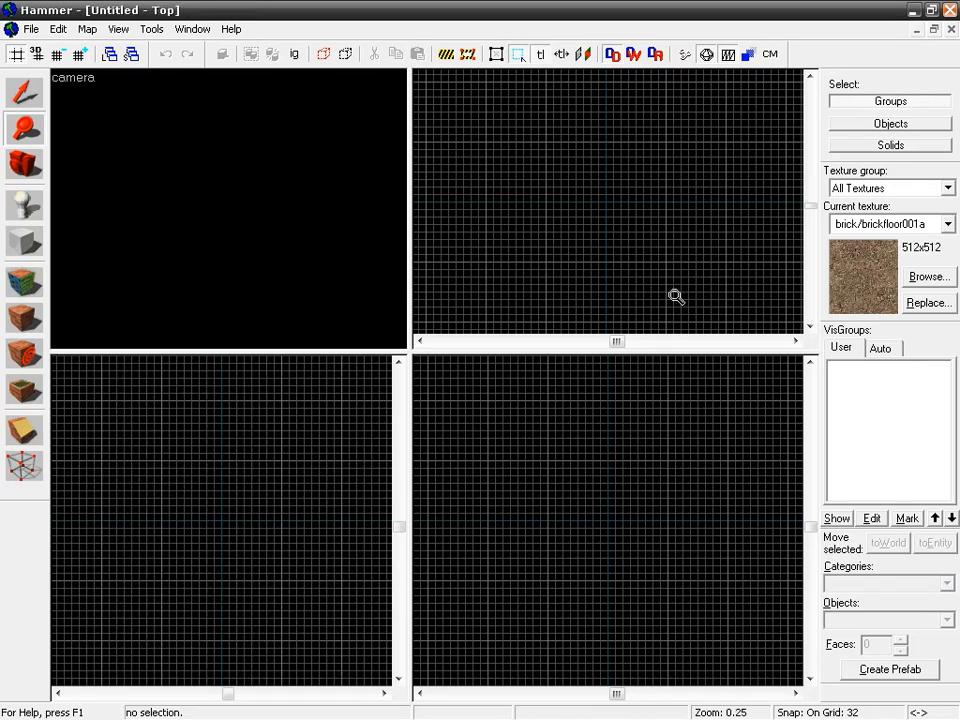
# Zoom the top view repeatedly in and out, ending at a zoom of 0.25.
pyautogui.scroll(4, 620, 250)
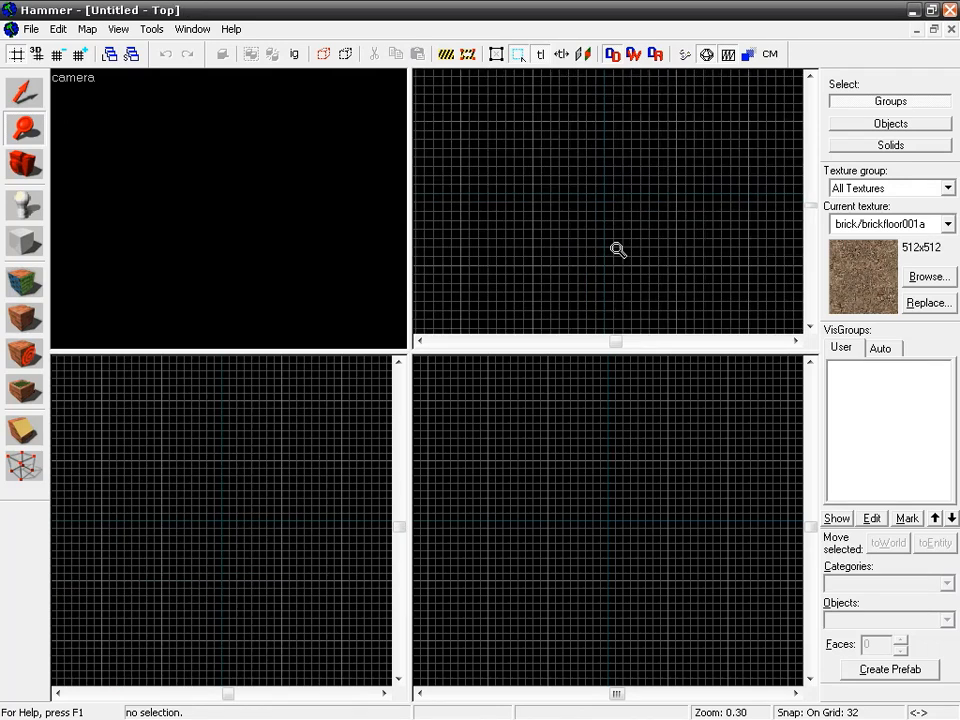
pyautogui.scroll(-5, 618, 251)
pyautogui.scroll(5, 618, 251)
pyautogui.scroll(-6, 618, 251)
pyautogui.scroll(2, 618, 251)
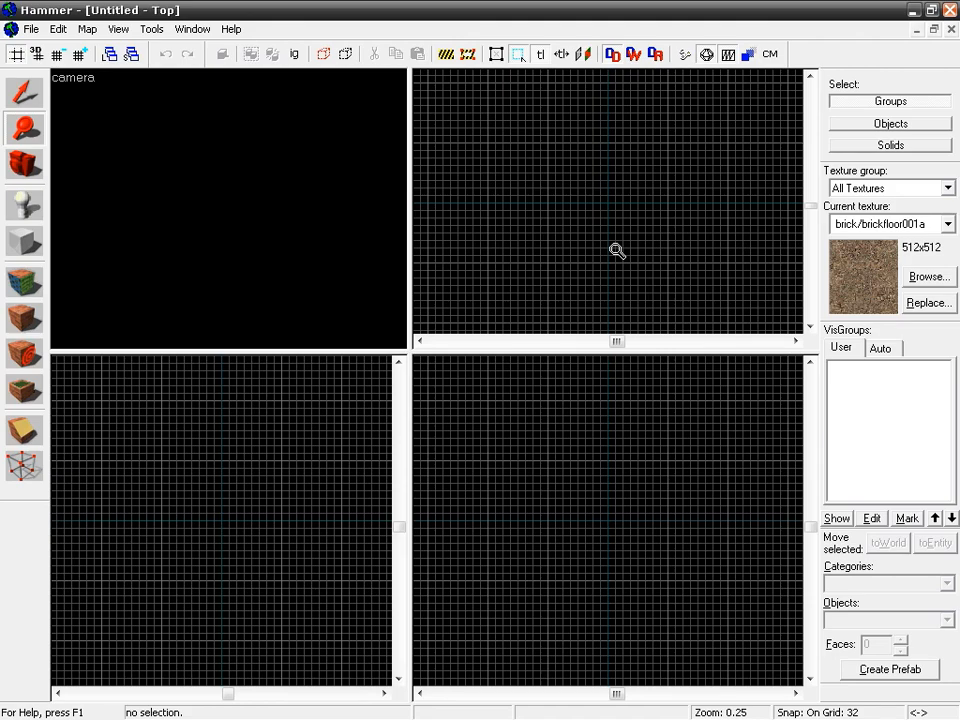
pyautogui.scroll(4, 618, 251)
pyautogui.scroll(-5, 618, 251)
pyautogui.scroll(5, 620, 251)
pyautogui.scroll(-5, 622, 251)
pyautogui.scroll(5, 620, 250)
pyautogui.scroll(-4, 620, 251)
pyautogui.scroll(3, 621, 251)
pyautogui.scroll(-3, 622, 252)
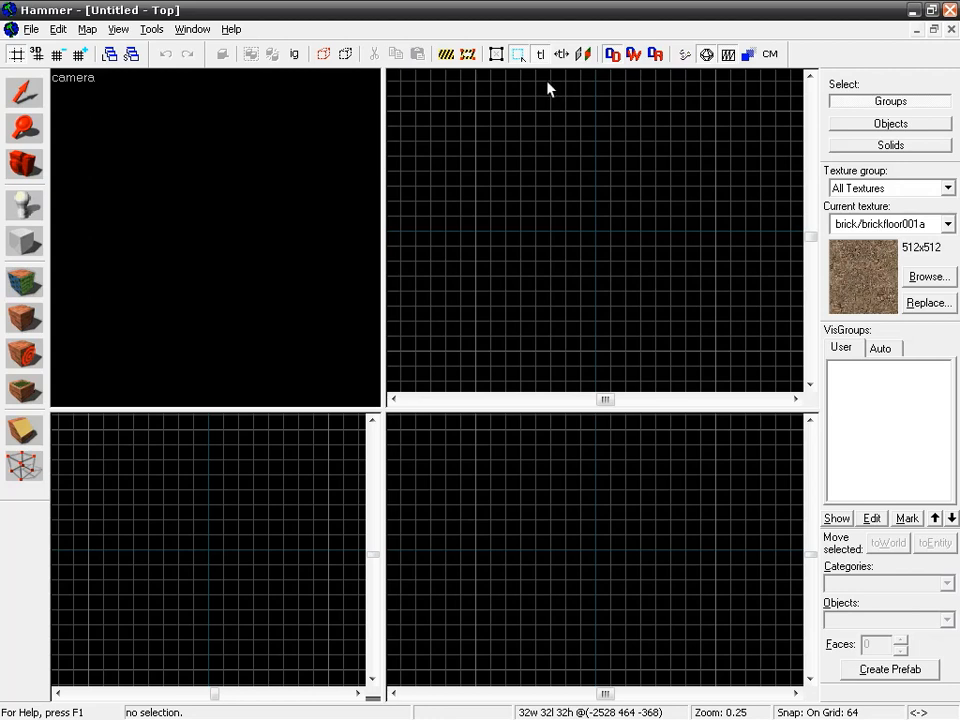
# Set the grid size to 32 units and choose All Textures as the texture group.
pyautogui.press('z')
pyautogui.press('[')
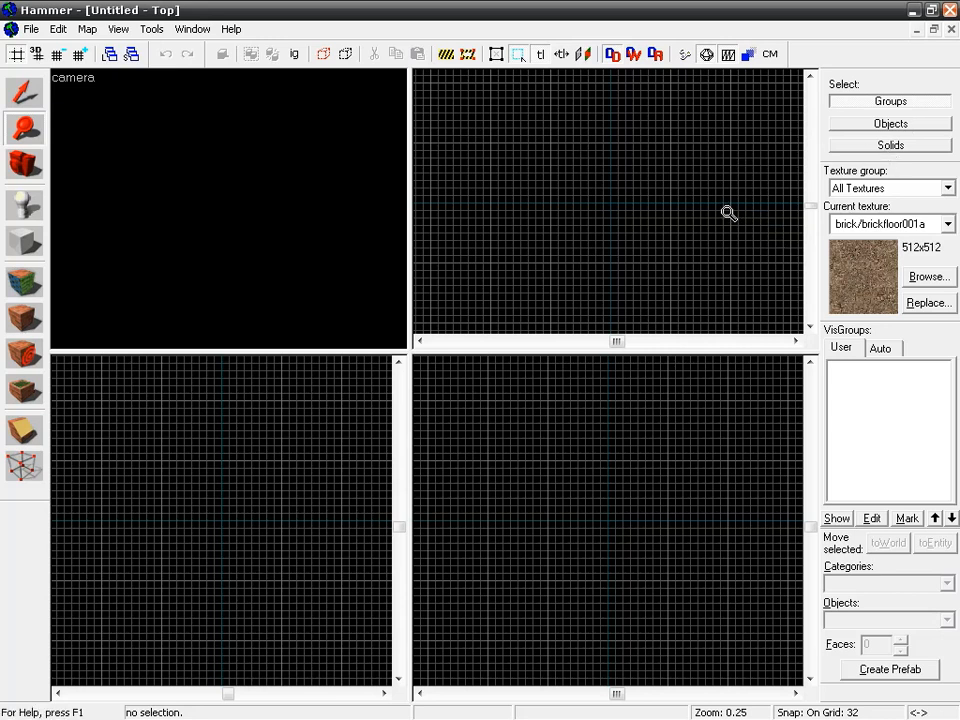
pyautogui.click(947, 188)
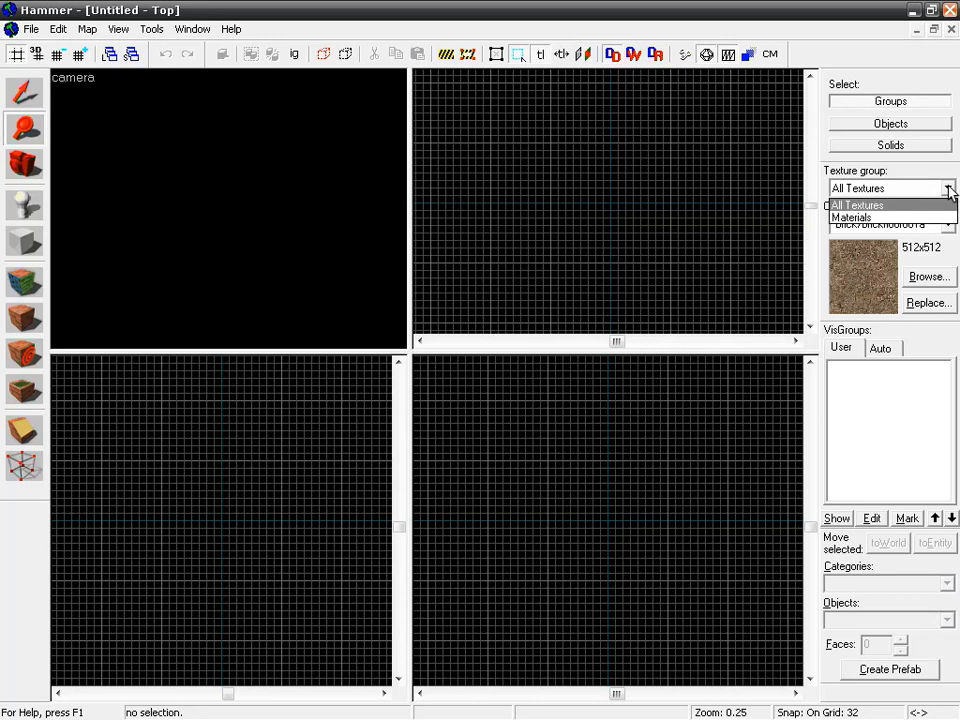
pyautogui.click(930, 205)
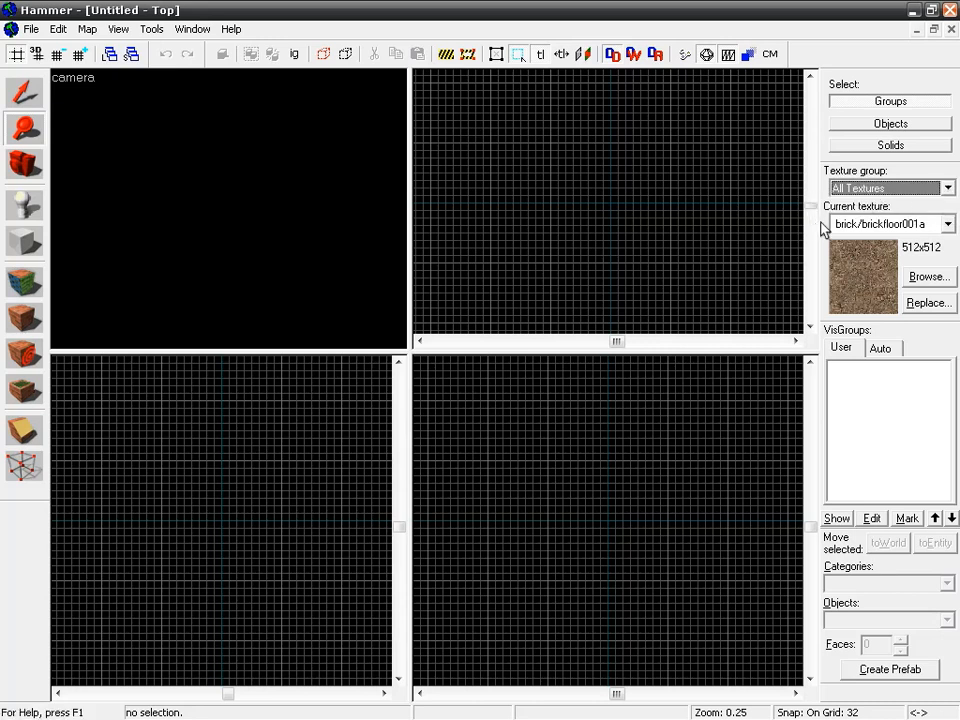